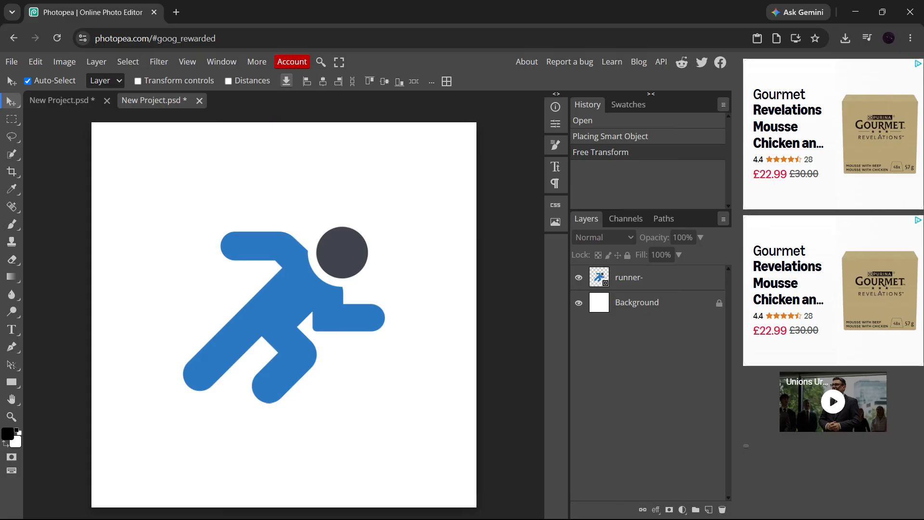
- Convert the runner layer to a Smart Object
{"action": "right_click", "coordinate": [659, 276]}
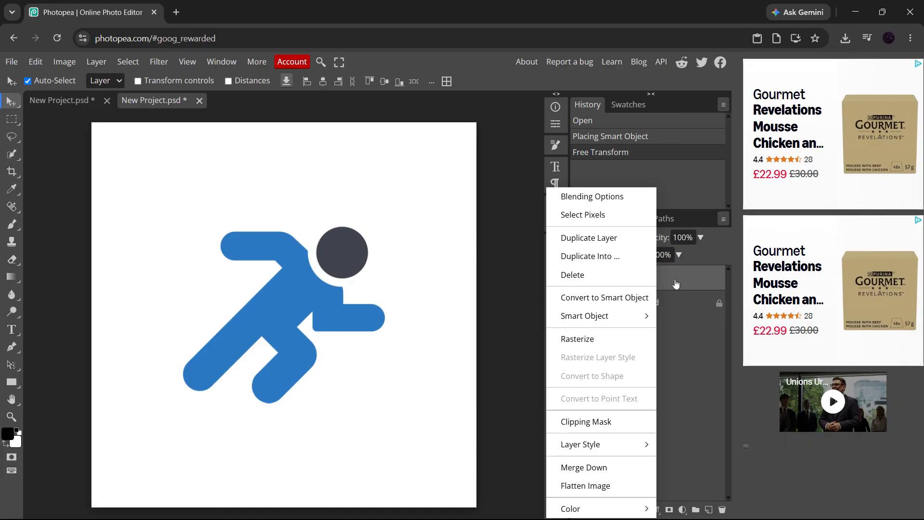
{"action": "left_click", "coordinate": [675, 284]}
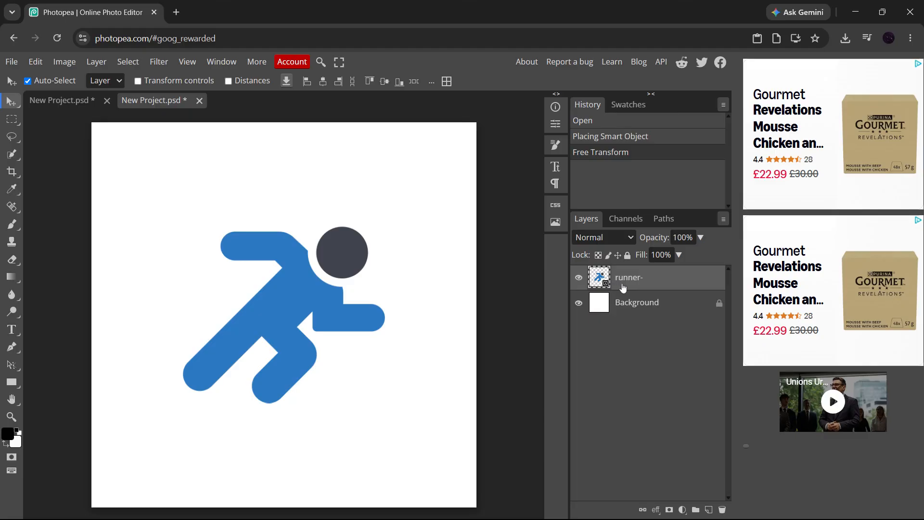
{"action": "right_click", "coordinate": [663, 284]}
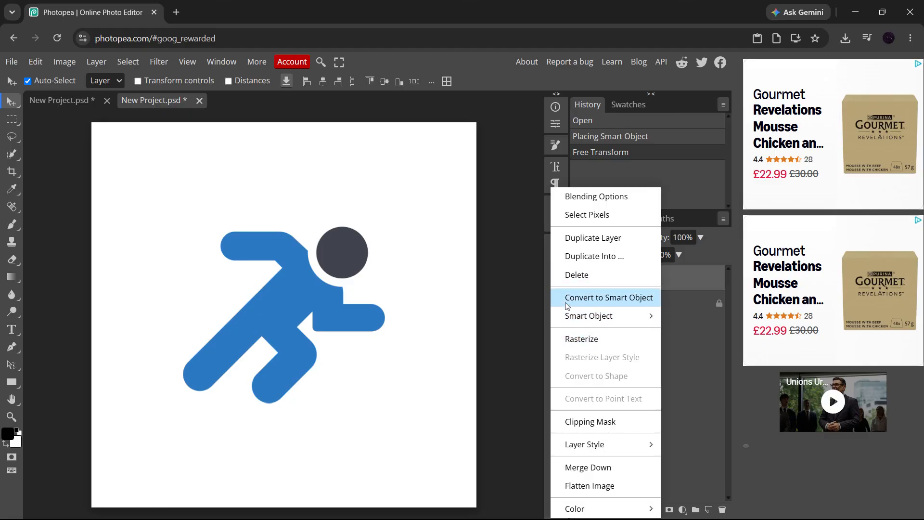
{"action": "left_click", "coordinate": [587, 302]}
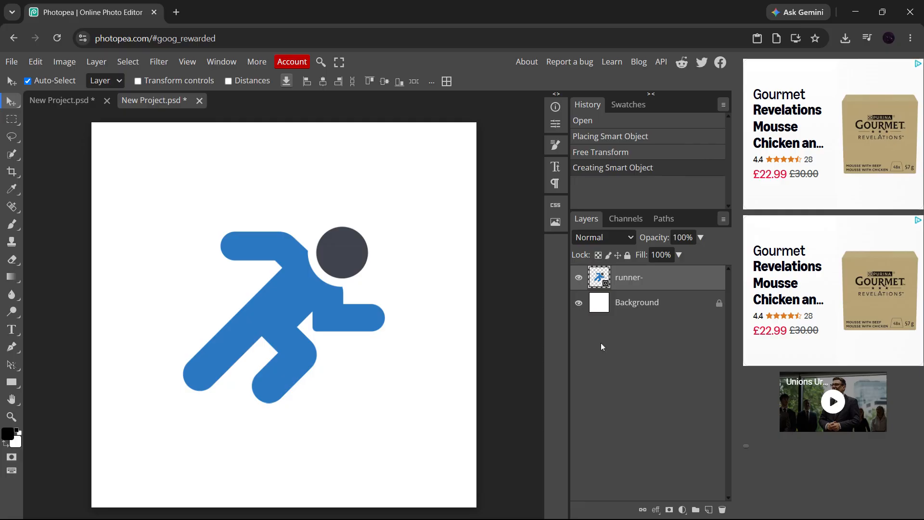
- Try a Perspective transform on the runner, narrowing its upper edge, adjusting its overall size and tapering its right side, and discard it
{"action": "left_click", "coordinate": [36, 62]}
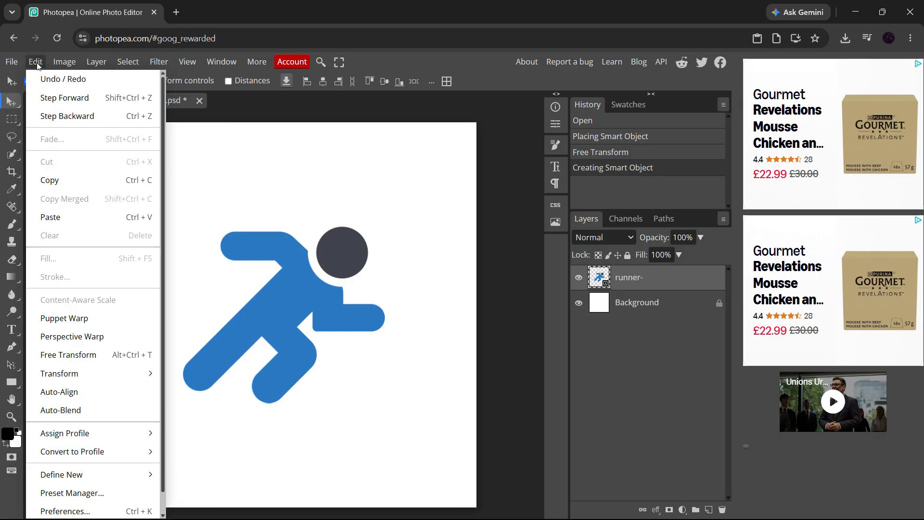
{"action": "mouse_move", "coordinate": [138, 371]}
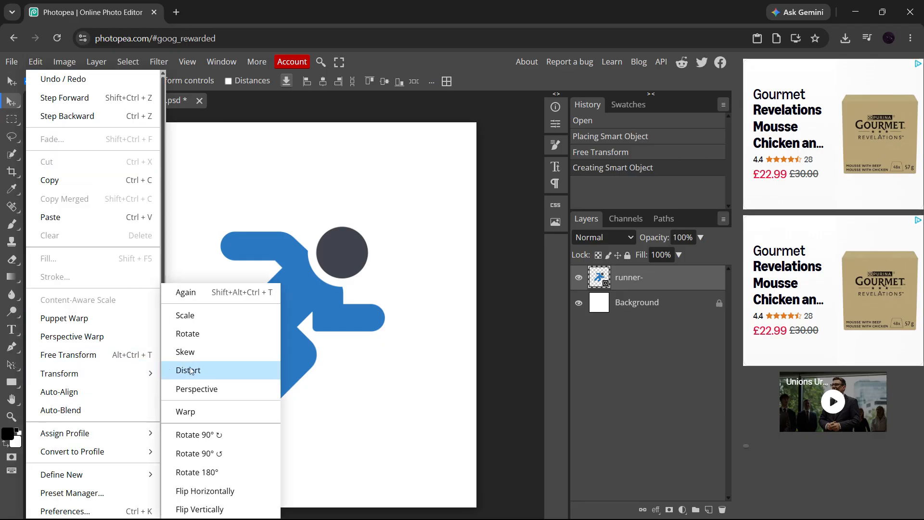
{"action": "left_click", "coordinate": [228, 389]}
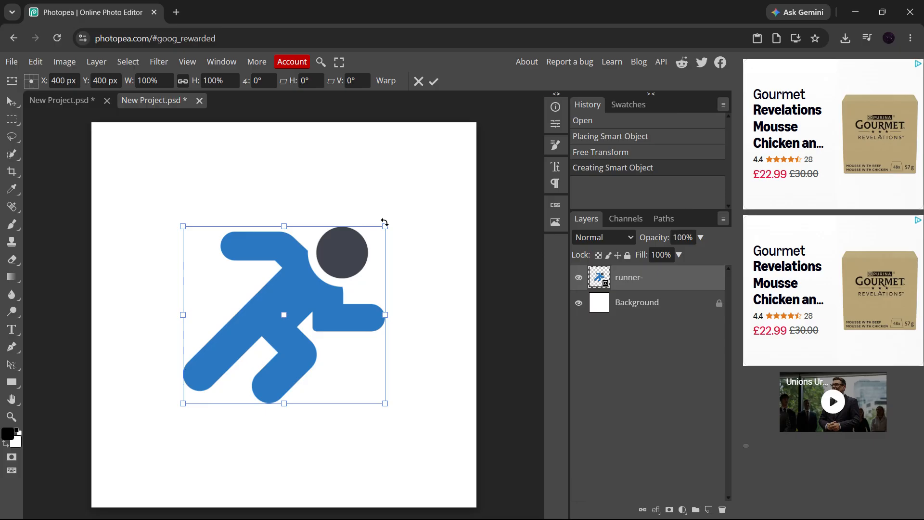
{"action": "left_click_drag", "start_coordinate": [385, 225], "coordinate": [310, 211]}
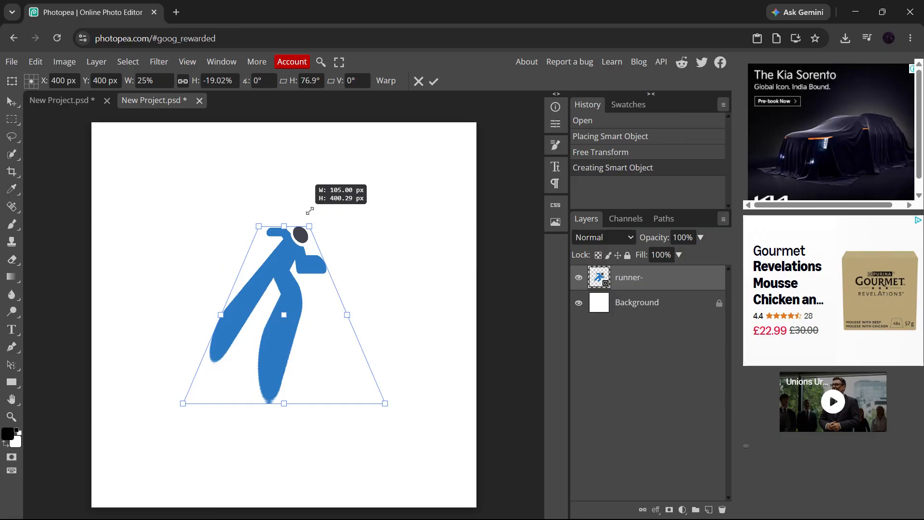
{"action": "left_click_drag", "start_coordinate": [309, 201], "coordinate": [348, 230]}
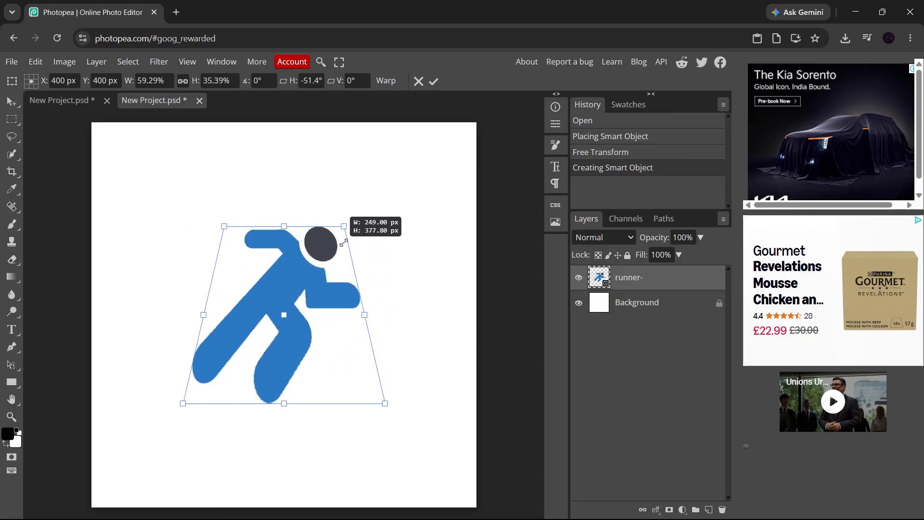
{"action": "mouse_move", "coordinate": [362, 314]}
{"action": "left_mouse_down"}
{"action": "mouse_move", "coordinate": [422, 310]}
{"action": "mouse_move", "coordinate": [363, 309]}
{"action": "mouse_move", "coordinate": [373, 310]}
{"action": "left_mouse_up"}
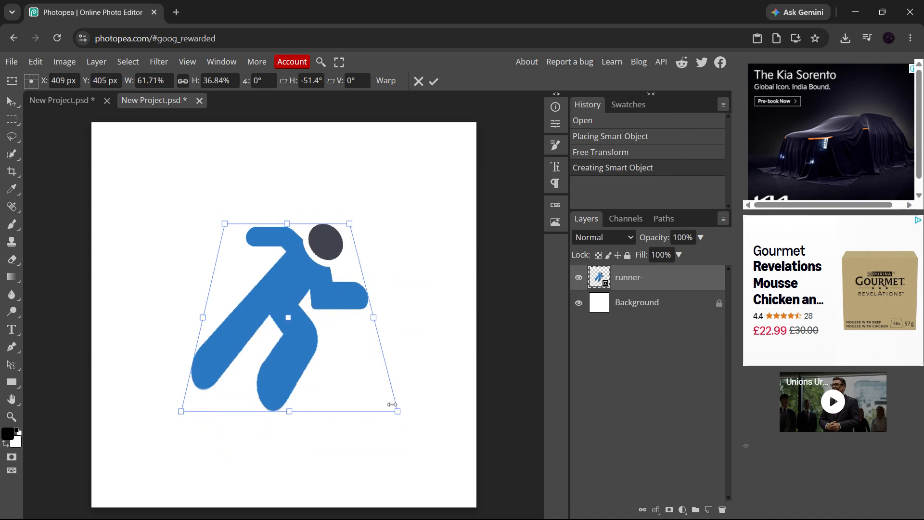
{"action": "mouse_move", "coordinate": [202, 317]}
{"action": "left_mouse_down"}
{"action": "mouse_move", "coordinate": [132, 313]}
{"action": "mouse_move", "coordinate": [216, 313]}
{"action": "left_mouse_up"}
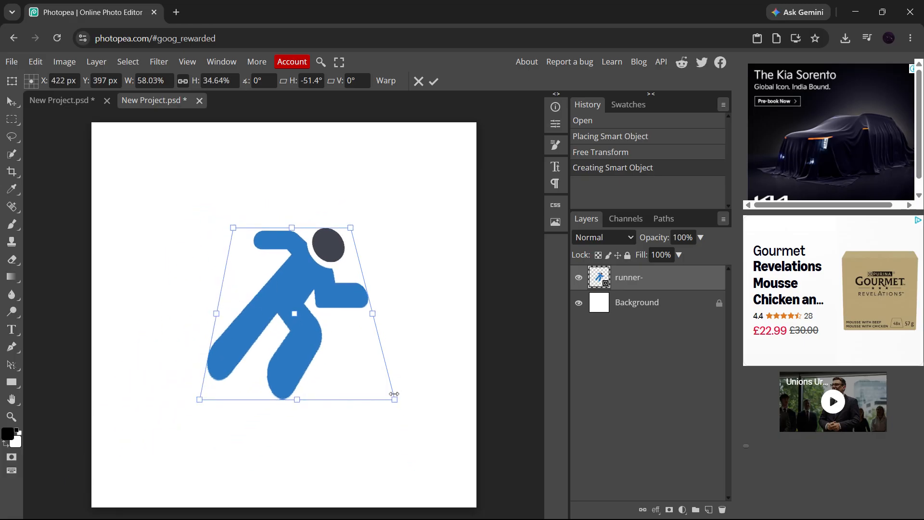
{"action": "left_click_drag", "start_coordinate": [351, 227], "coordinate": [334, 260]}
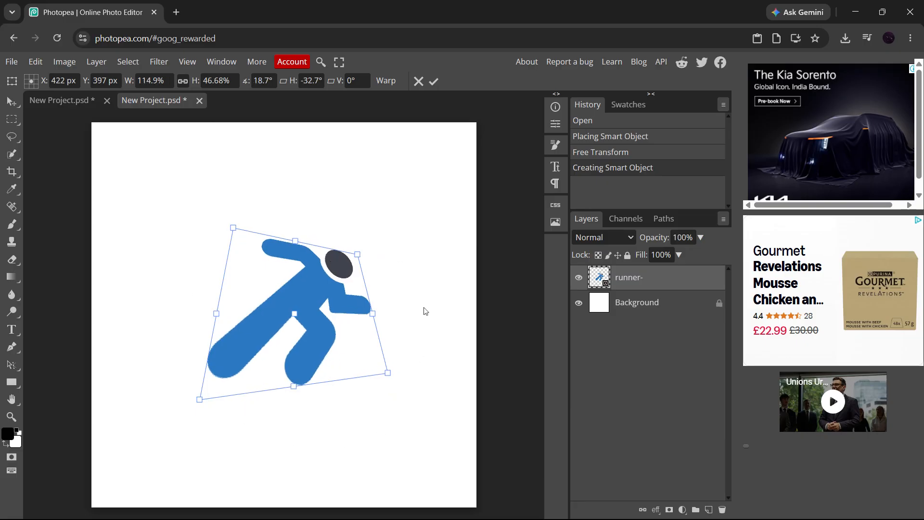
{"action": "key", "text": "Escape"}
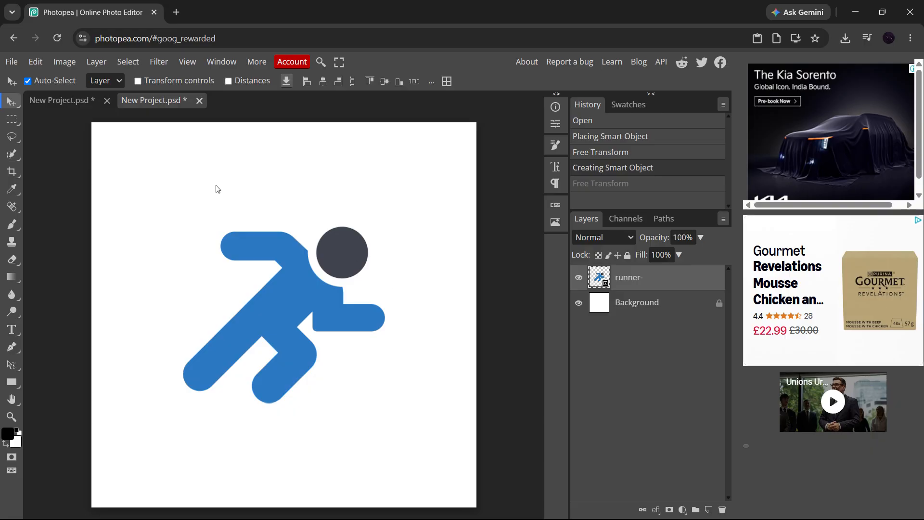
- Try a Distort transform on the runner, moving its four corners independently into a narrow slanted shape, and discard it
{"action": "left_click", "coordinate": [43, 64]}
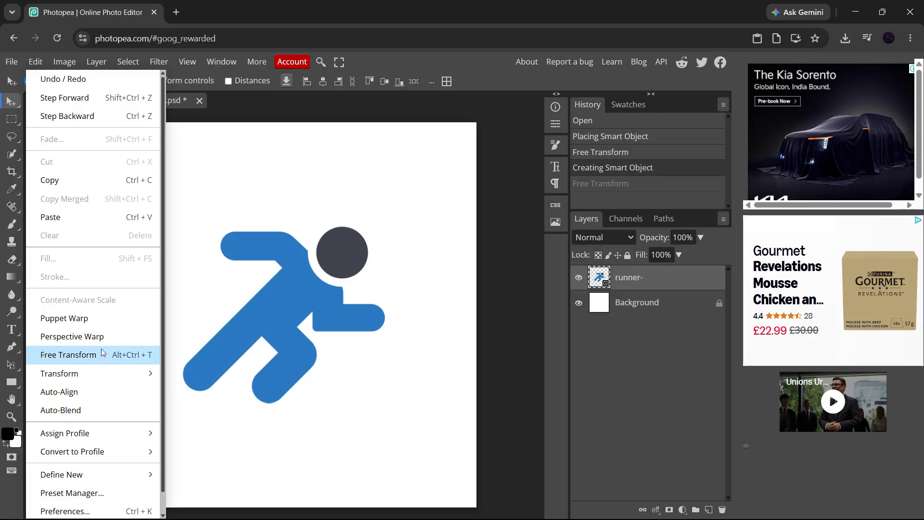
{"action": "mouse_move", "coordinate": [107, 365]}
{"action": "left_click", "coordinate": [200, 372]}
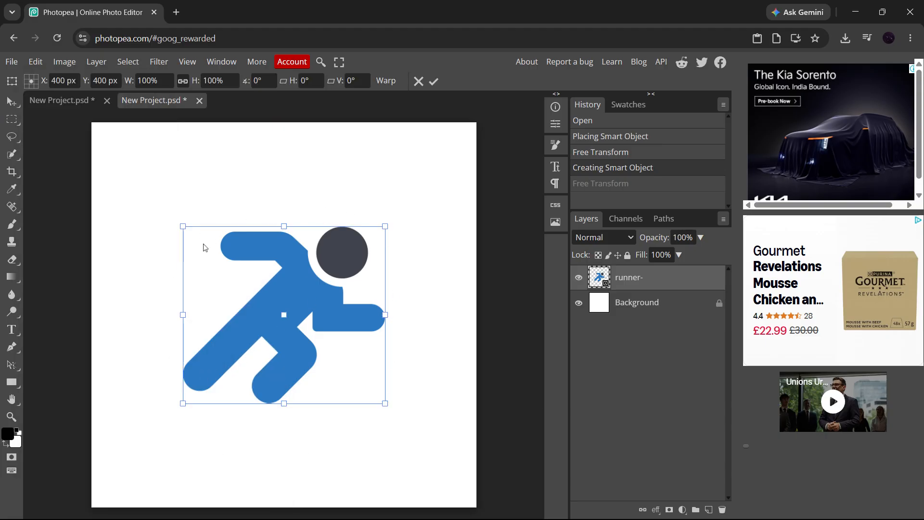
{"action": "left_click_drag", "start_coordinate": [385, 403], "coordinate": [286, 356]}
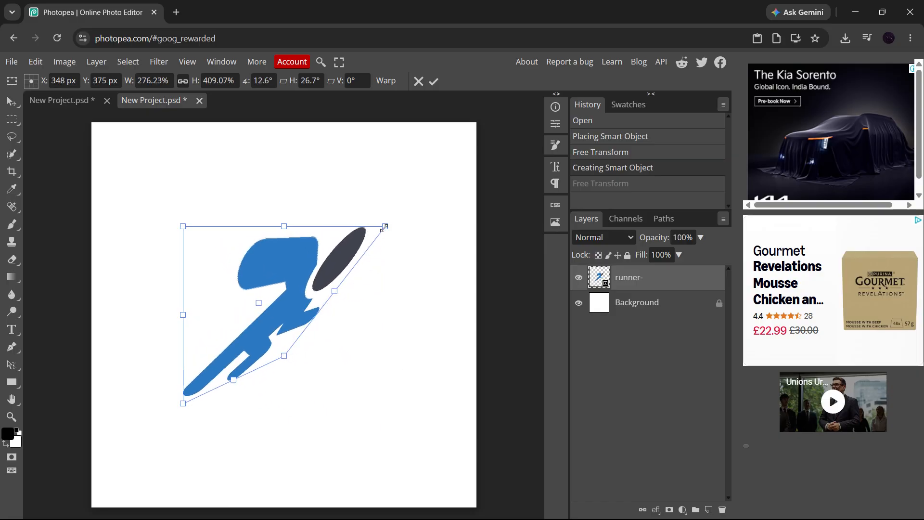
{"action": "left_click_drag", "start_coordinate": [385, 226], "coordinate": [280, 222]}
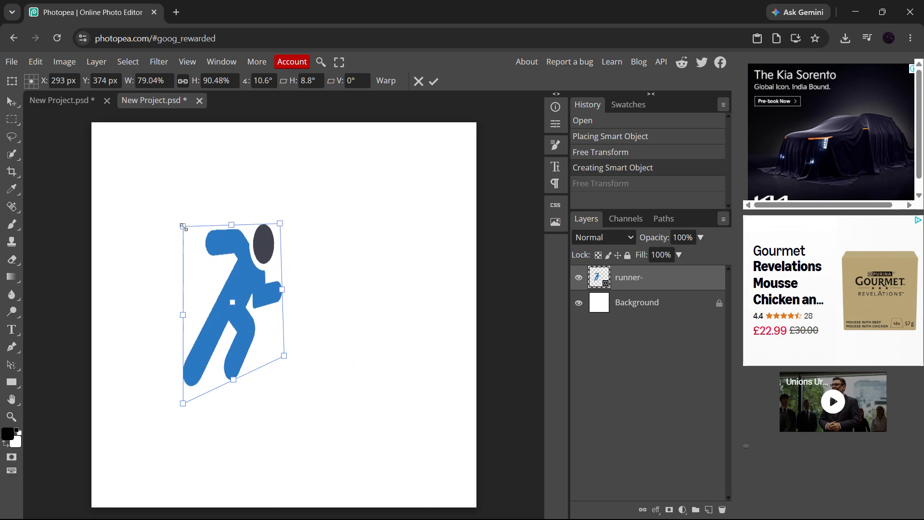
{"action": "left_click_drag", "start_coordinate": [183, 225], "coordinate": [195, 286]}
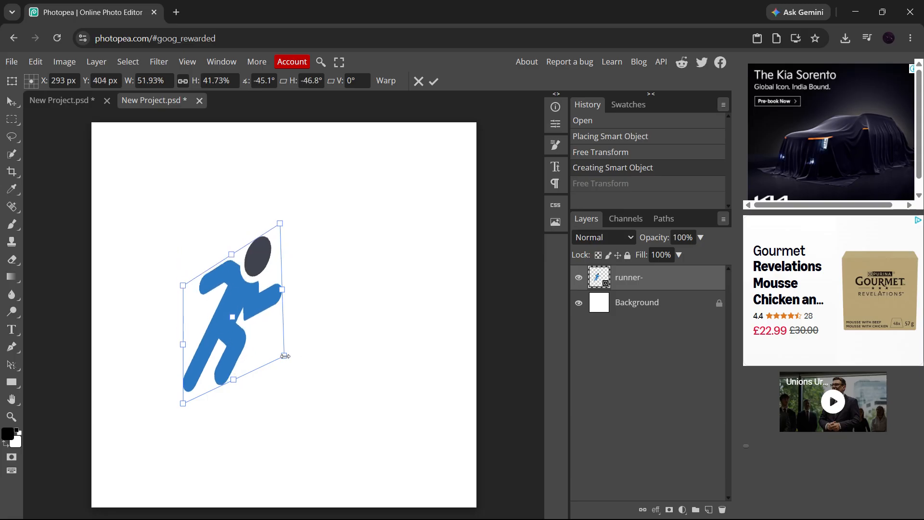
{"action": "left_click_drag", "start_coordinate": [284, 356], "coordinate": [235, 384]}
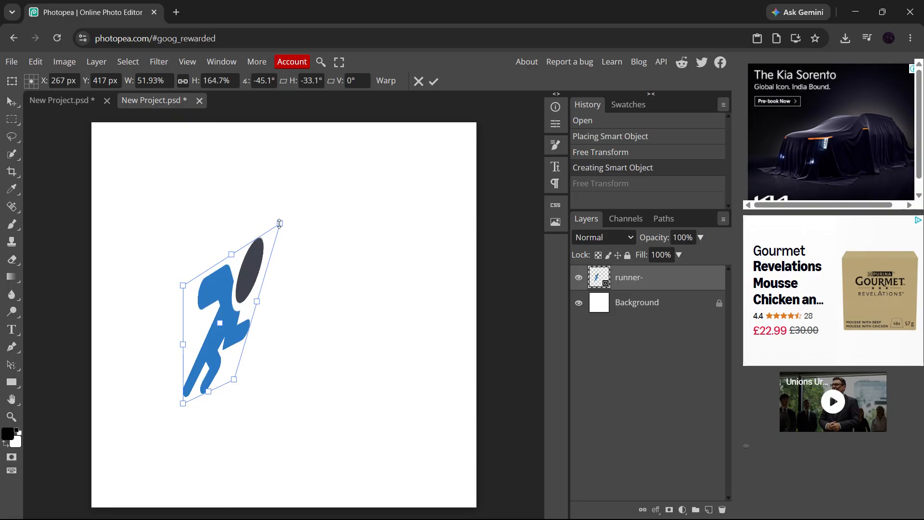
{"action": "left_click_drag", "start_coordinate": [279, 223], "coordinate": [265, 274]}
{"action": "left_click_drag", "start_coordinate": [183, 403], "coordinate": [135, 426]}
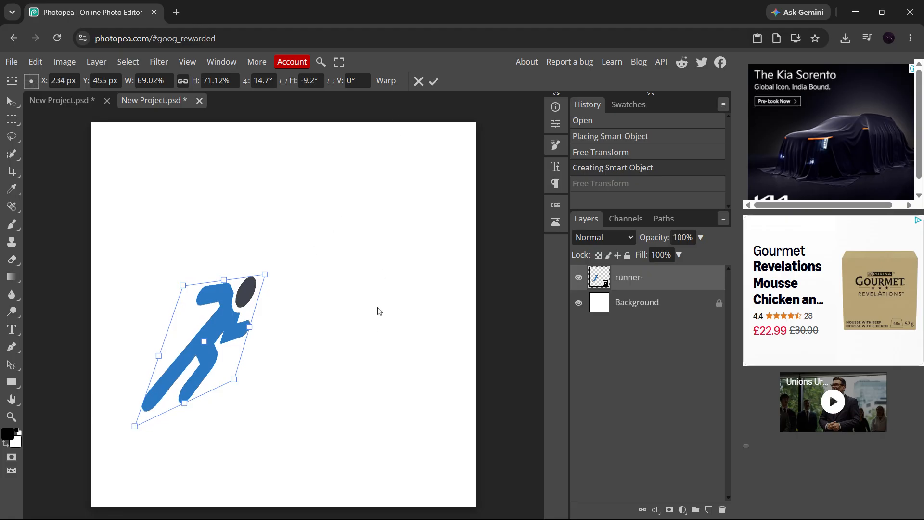
{"action": "key", "text": "Escape"}
- Try a Warp transform on the runner, pulling all four corners of the warp grid inward
{"action": "left_click", "coordinate": [36, 62]}
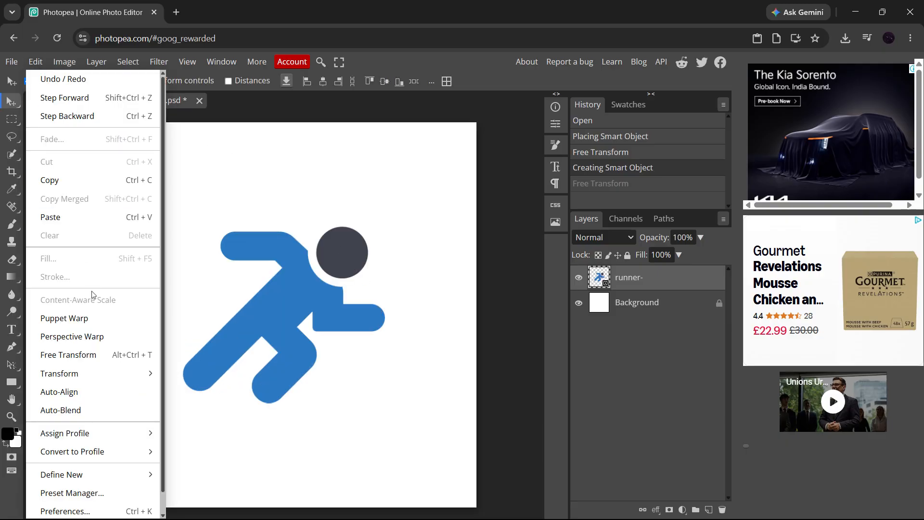
{"action": "mouse_move", "coordinate": [129, 378]}
{"action": "left_click", "coordinate": [193, 412]}
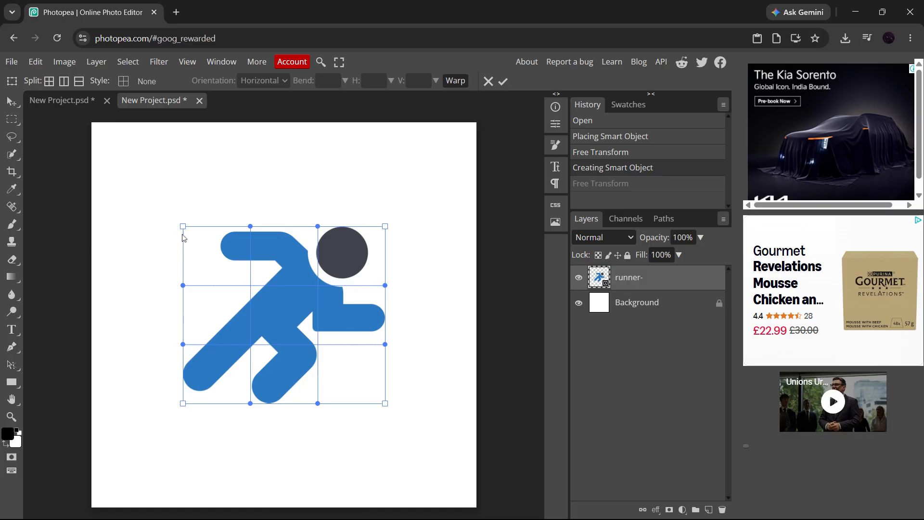
{"action": "left_click_drag", "start_coordinate": [183, 227], "coordinate": [231, 238]}
{"action": "left_click_drag", "start_coordinate": [182, 404], "coordinate": [245, 385]}
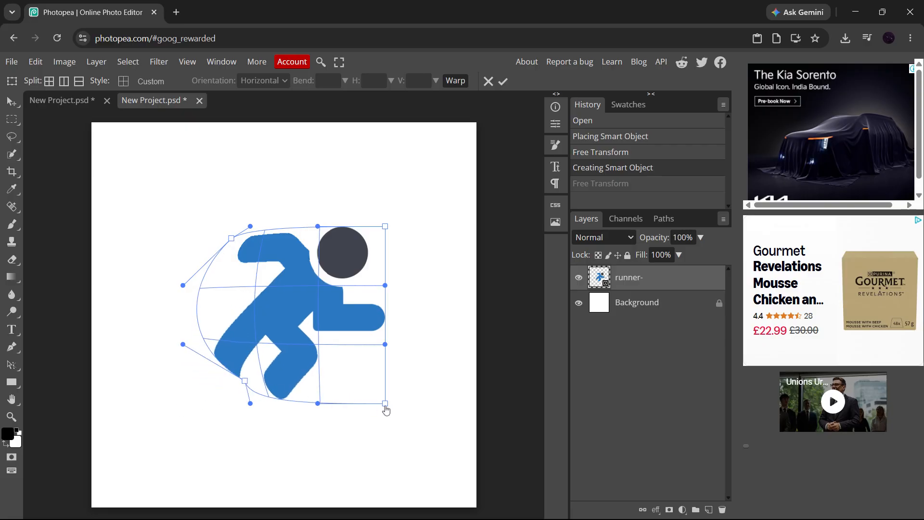
{"action": "left_click_drag", "start_coordinate": [385, 403], "coordinate": [362, 365]}
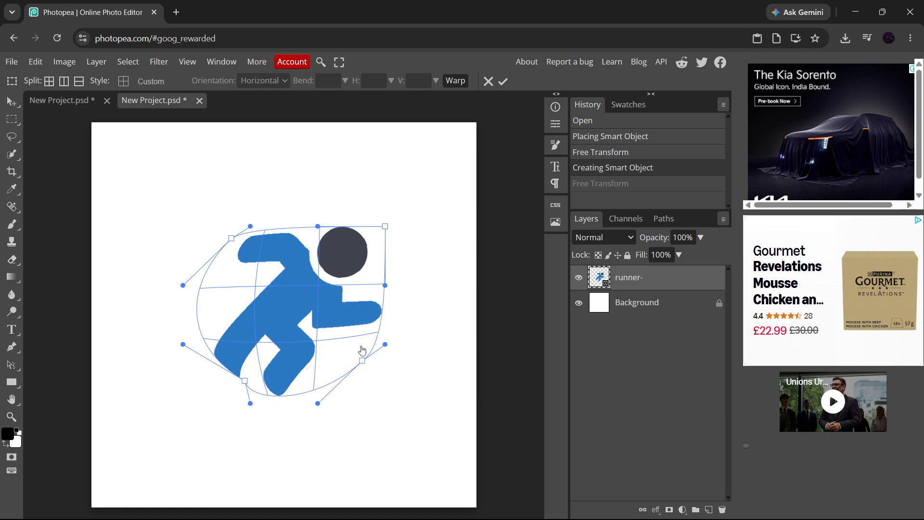
{"action": "left_click_drag", "start_coordinate": [384, 227], "coordinate": [355, 231]}
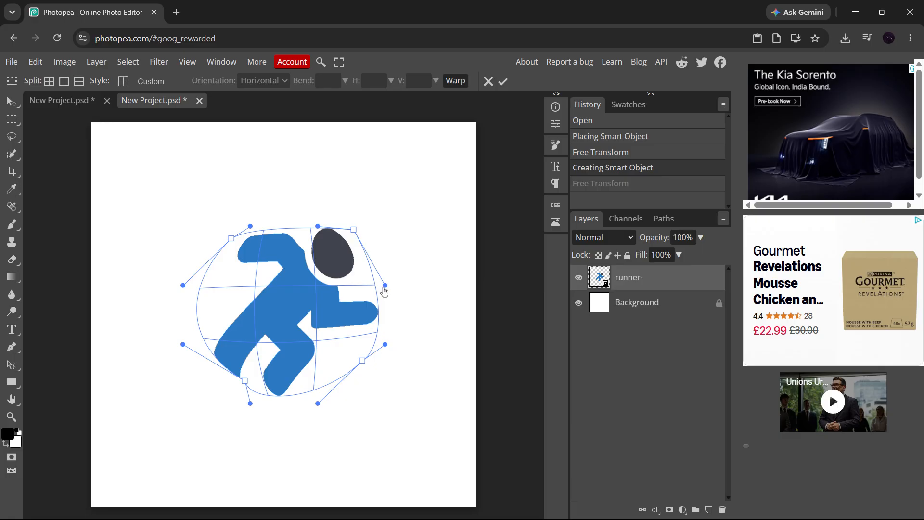
- Reshape the edges of the runner's warp grid by pulling their curve handles inward, and discard the warp
{"action": "left_click_drag", "start_coordinate": [385, 287], "coordinate": [369, 289]}
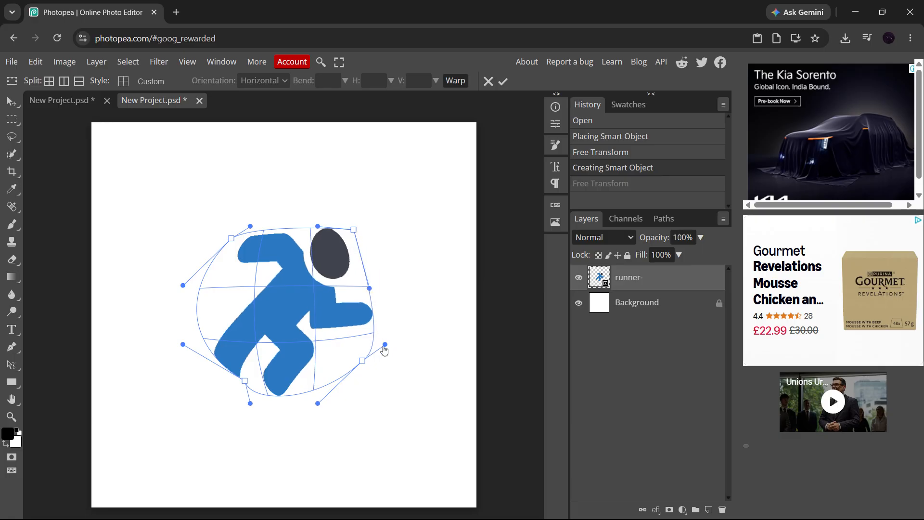
{"action": "left_click_drag", "start_coordinate": [384, 349], "coordinate": [367, 340]}
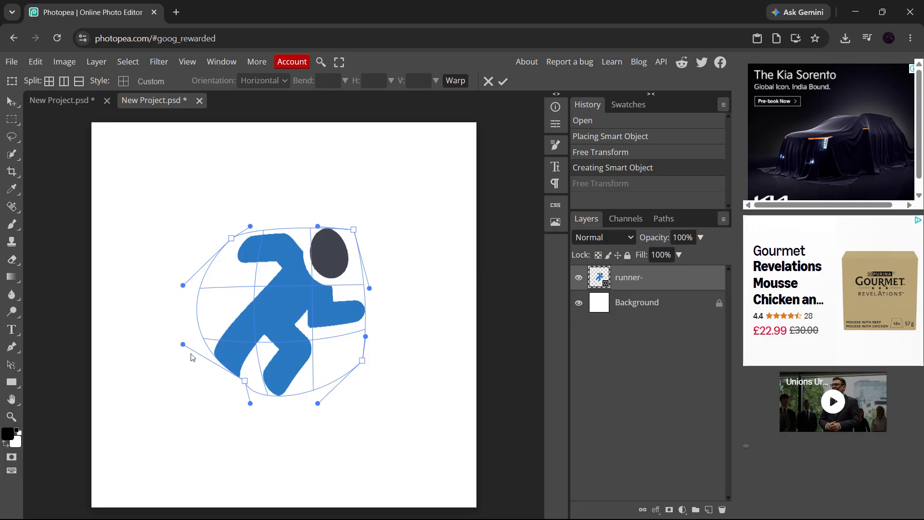
{"action": "left_click_drag", "start_coordinate": [182, 344], "coordinate": [206, 341]}
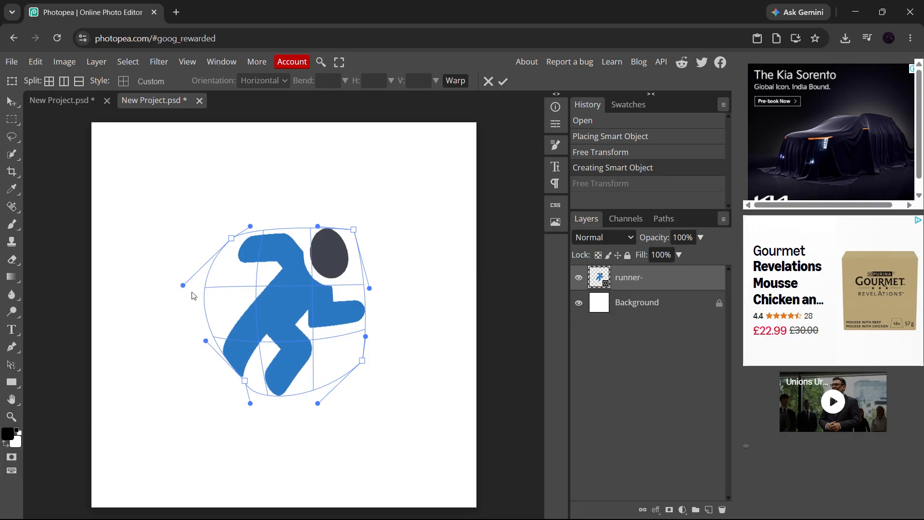
{"action": "left_click_drag", "start_coordinate": [183, 286], "coordinate": [203, 294]}
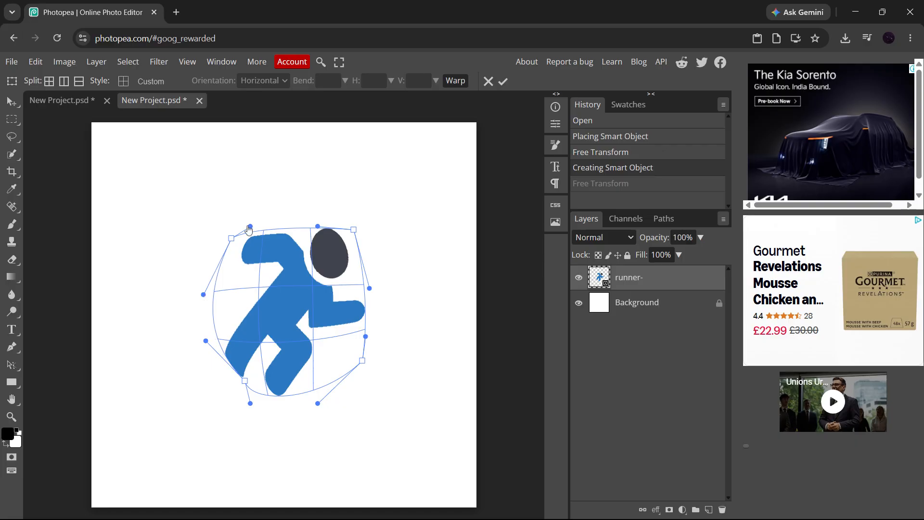
{"action": "left_click_drag", "start_coordinate": [250, 227], "coordinate": [261, 241]}
{"action": "left_click_drag", "start_coordinate": [316, 229], "coordinate": [302, 264]}
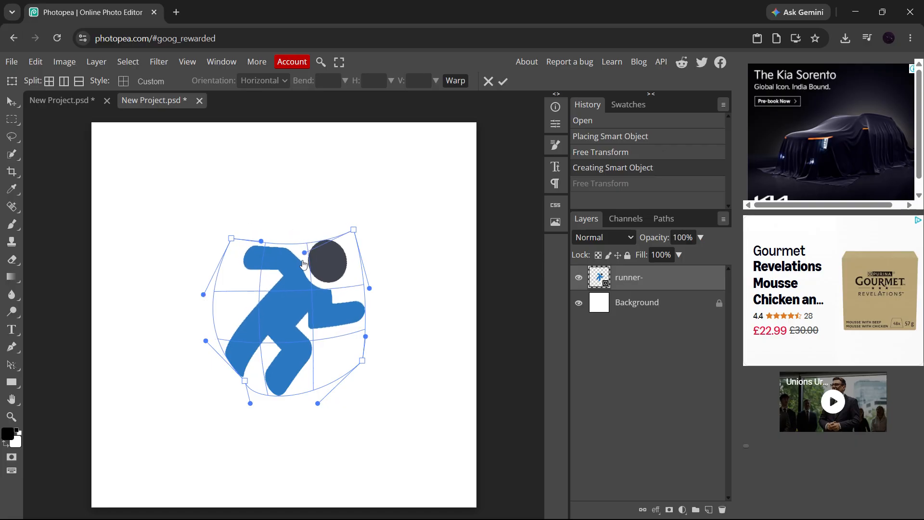
{"action": "left_click_drag", "start_coordinate": [251, 404], "coordinate": [270, 385]}
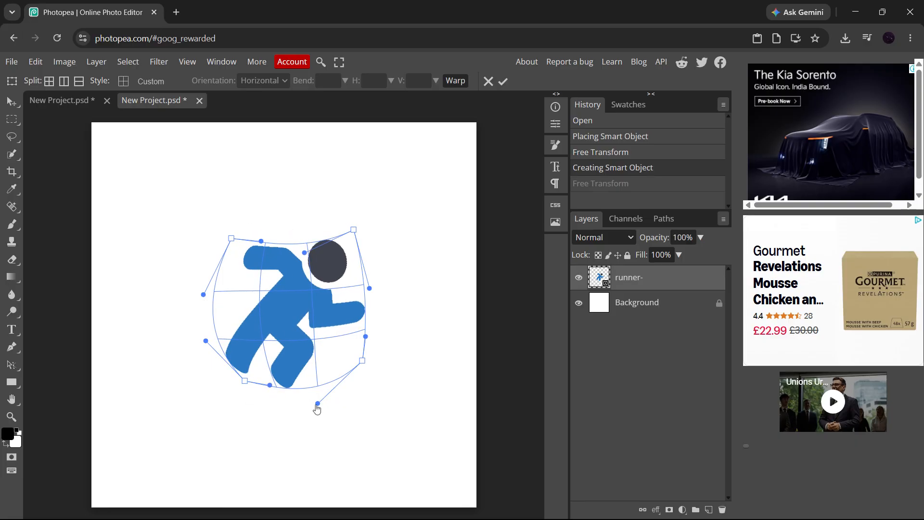
{"action": "left_click_drag", "start_coordinate": [317, 404], "coordinate": [296, 372]}
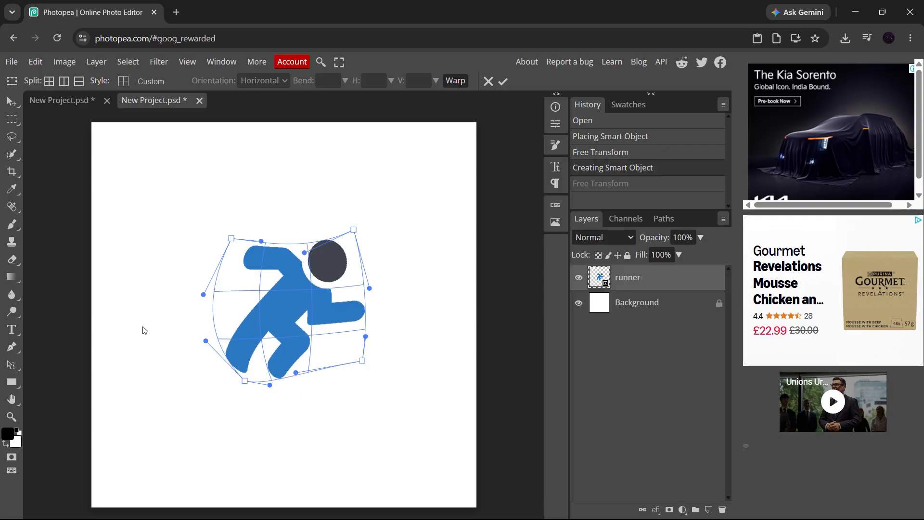
{"action": "key", "text": "Escape"}
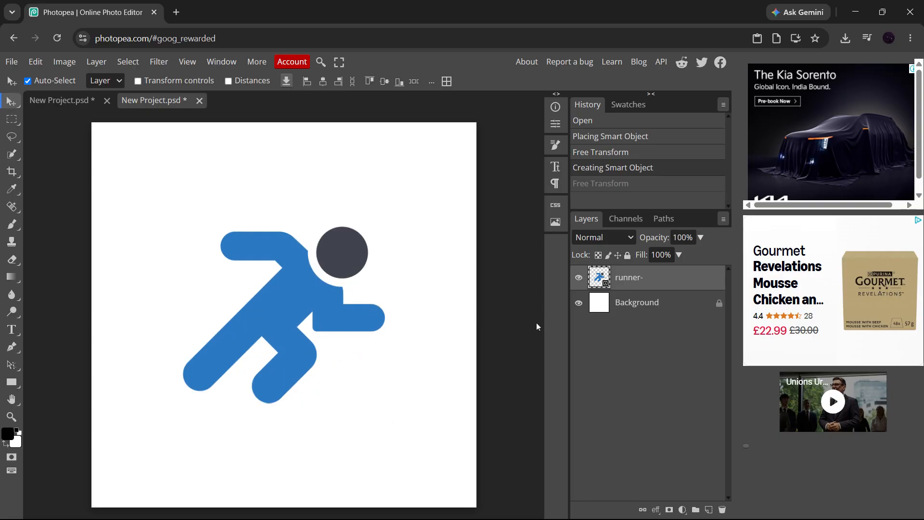
- Add the 3D layer style to the runner layer with an angle of -178° and a distance of 23 px
{"action": "double_click", "coordinate": [689, 285]}
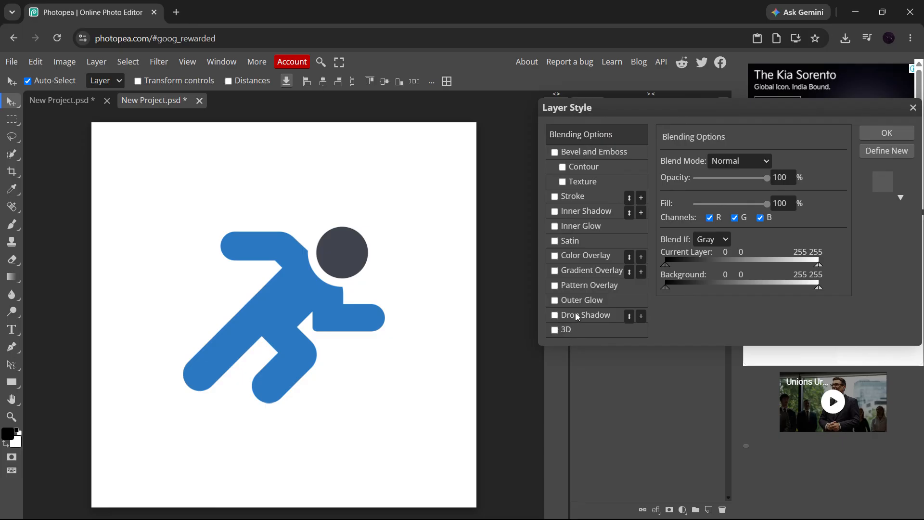
{"action": "left_click", "coordinate": [556, 330]}
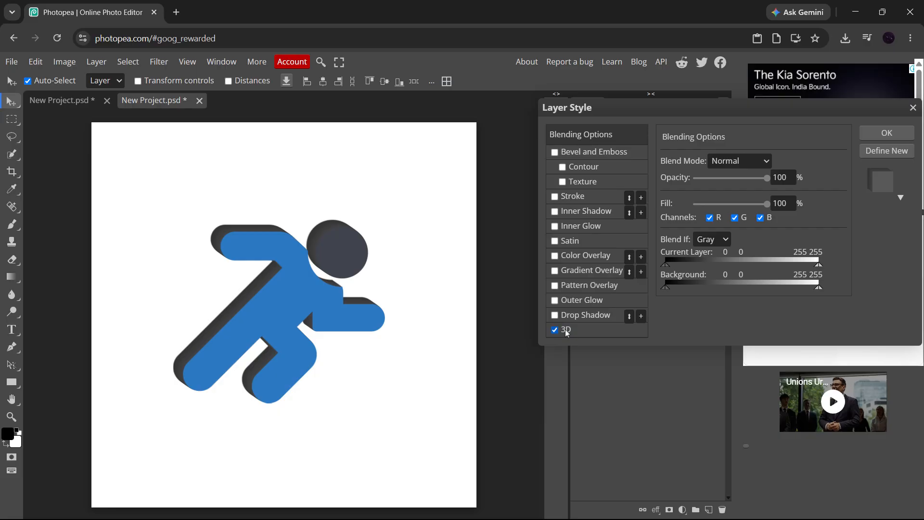
{"action": "left_click", "coordinate": [575, 330]}
{"action": "left_click_drag", "start_coordinate": [697, 208], "coordinate": [669, 215]}
{"action": "key", "text": "Tab"}
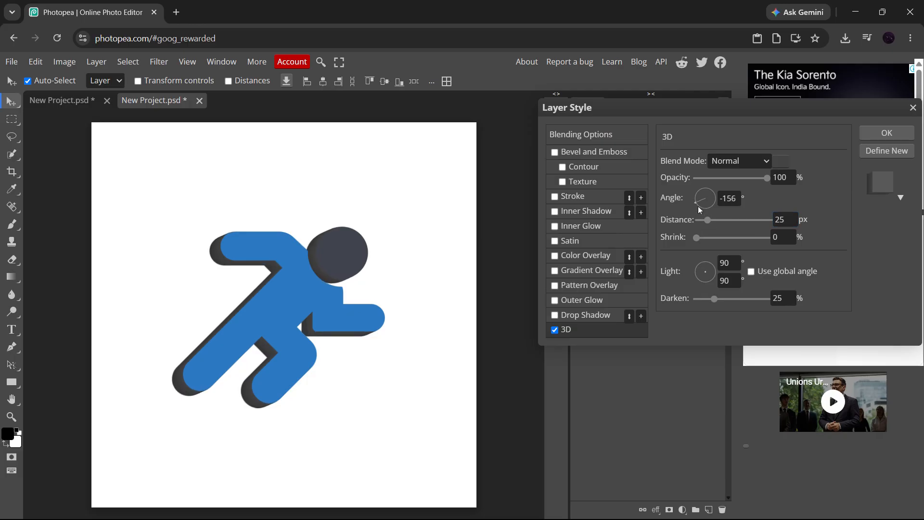
{"action": "left_click_drag", "start_coordinate": [698, 206], "coordinate": [694, 198]}
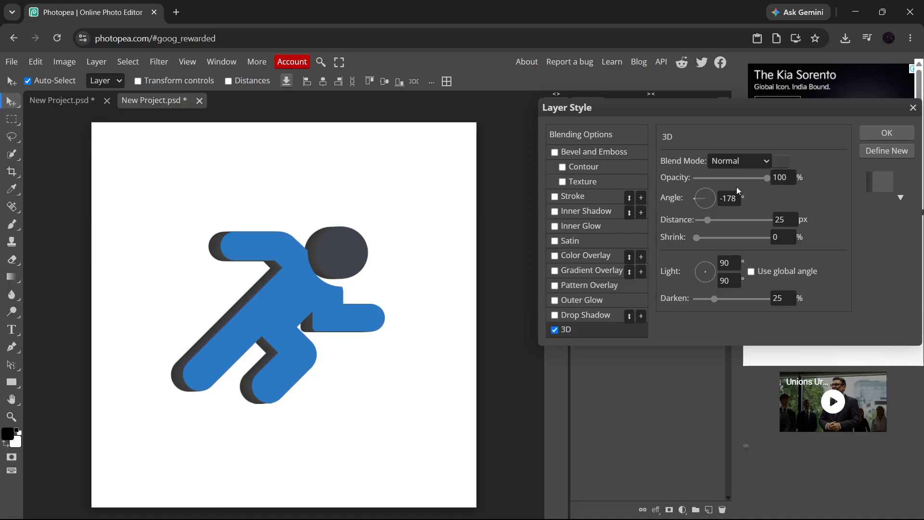
{"action": "mouse_move", "coordinate": [707, 220]}
{"action": "left_mouse_down"}
{"action": "mouse_move", "coordinate": [743, 226]}
{"action": "mouse_move", "coordinate": [708, 233]}
{"action": "left_mouse_up"}
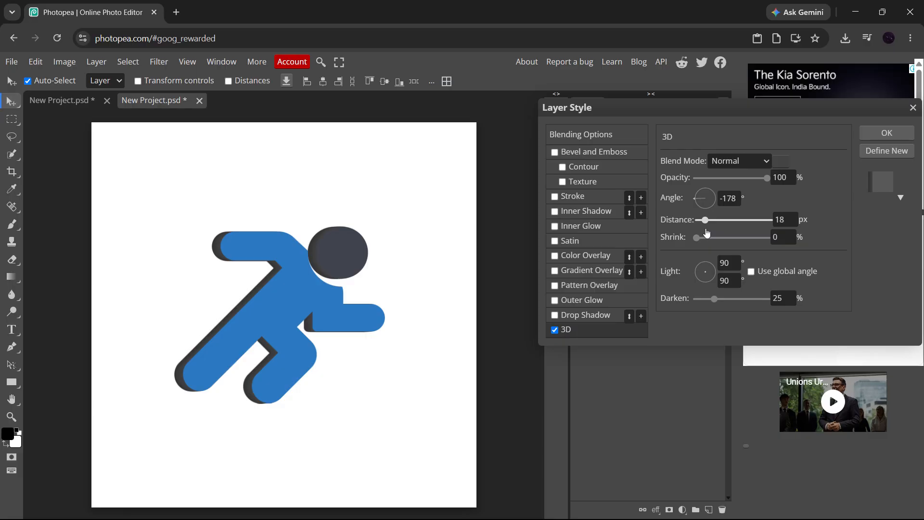
{"action": "left_click_drag", "start_coordinate": [707, 233], "coordinate": [708, 233]}
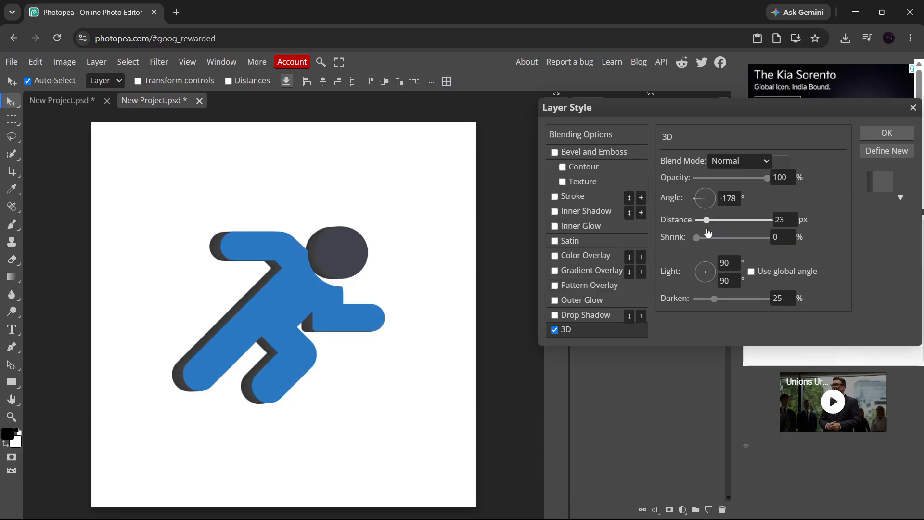
- Set the 3D effect's colour to dark grey #292626 and save the settings as a new style, accepting the runner's layer style
{"action": "left_click", "coordinate": [779, 163]}
{"action": "mouse_move", "coordinate": [547, 217]}
{"action": "left_mouse_down"}
{"action": "mouse_move", "coordinate": [542, 189]}
{"action": "mouse_move", "coordinate": [541, 262]}
{"action": "mouse_move", "coordinate": [544, 251]}
{"action": "left_mouse_up"}
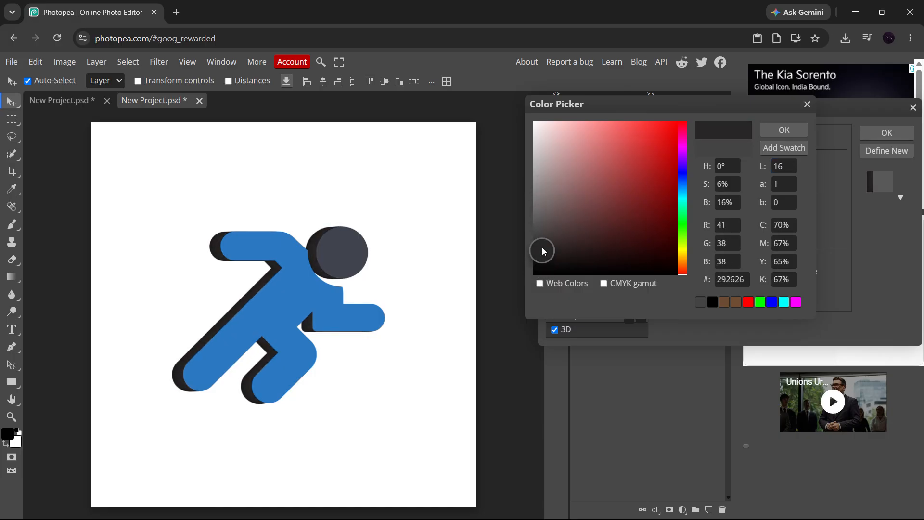
{"action": "left_click", "coordinate": [784, 129]}
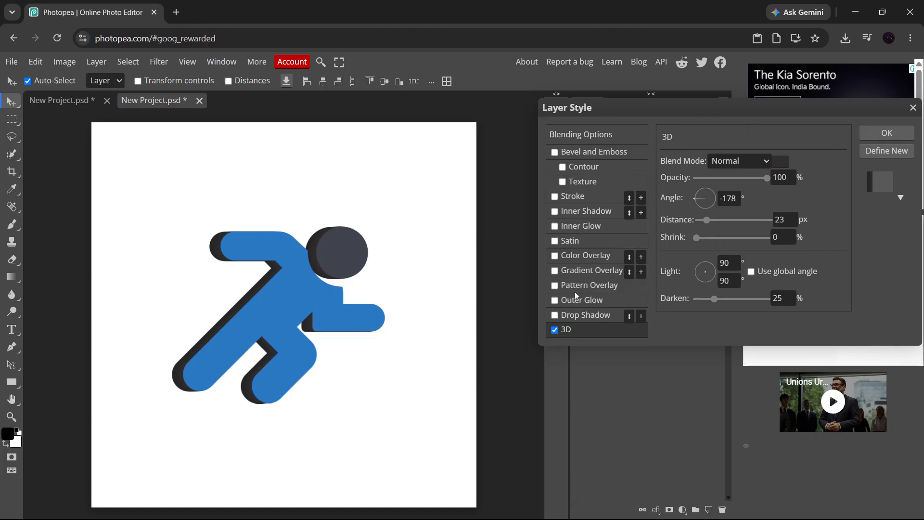
{"action": "left_click", "coordinate": [886, 147]}
{"action": "left_click", "coordinate": [906, 134]}
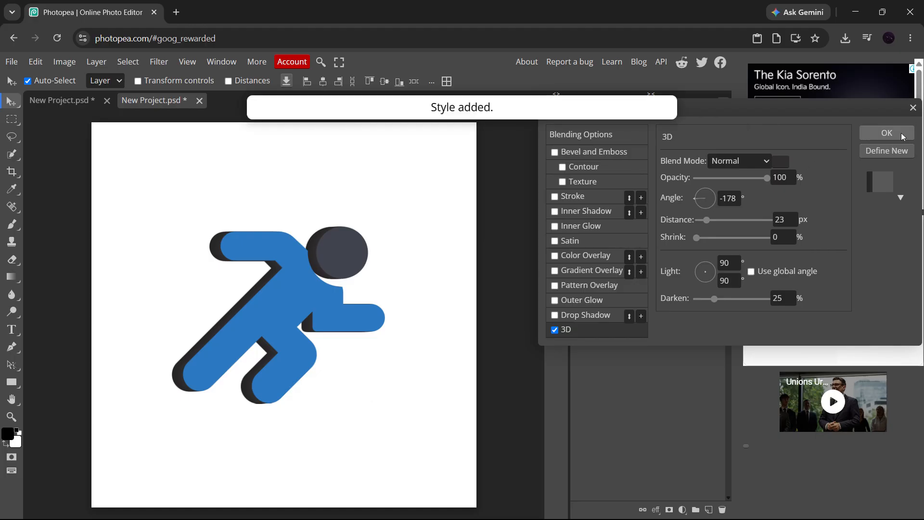